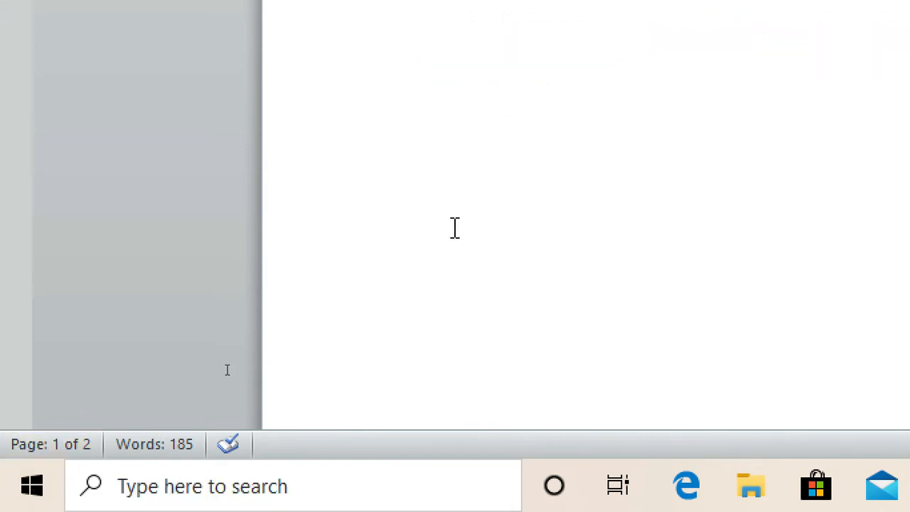
left_click(220, 365)
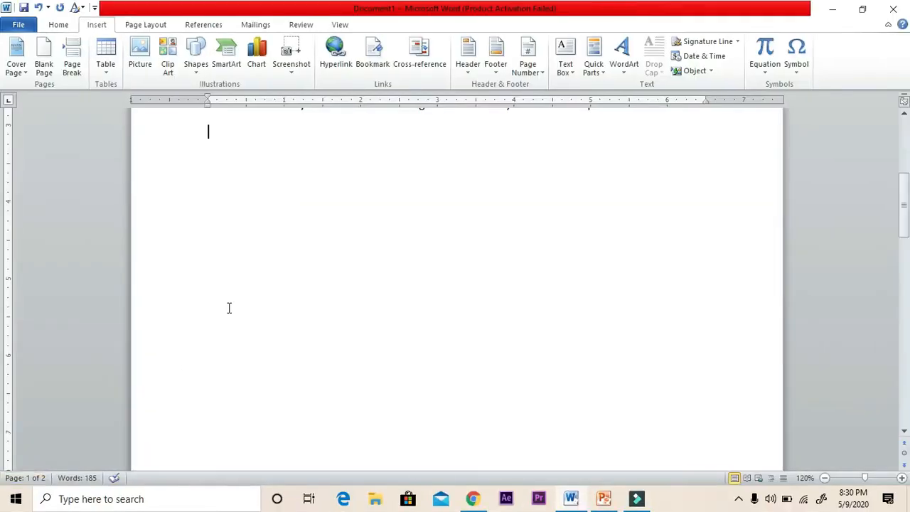
scroll(229, 307, "up", 5)
scroll(231, 305, "down", 10)
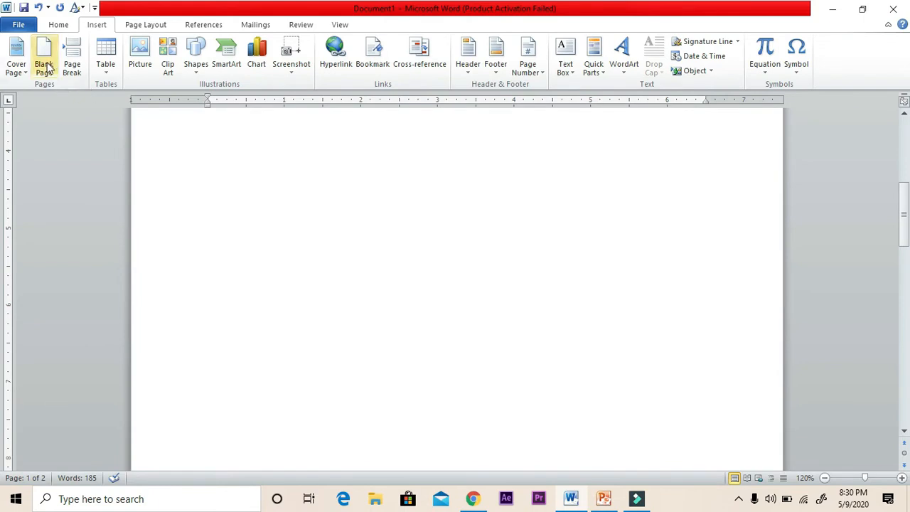
Insert a page break directly after the first paragraph, which ends with "your current document look."
scroll(178, 196, "up", 10)
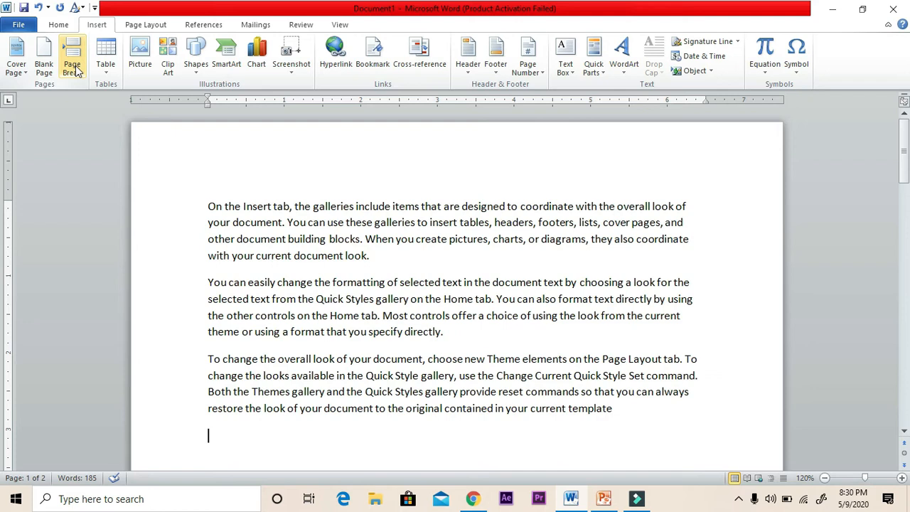
left_click_drag(374, 255, 210, 206)
left_click(412, 267)
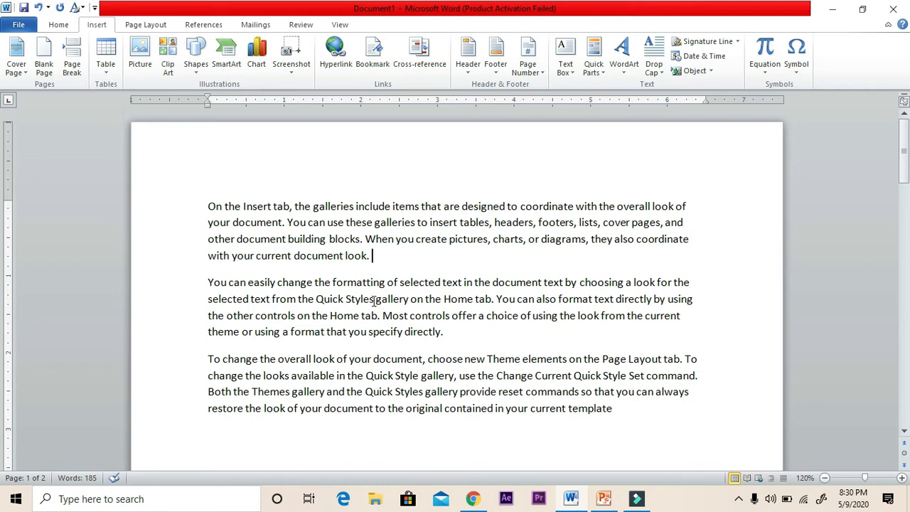
left_click(71, 64)
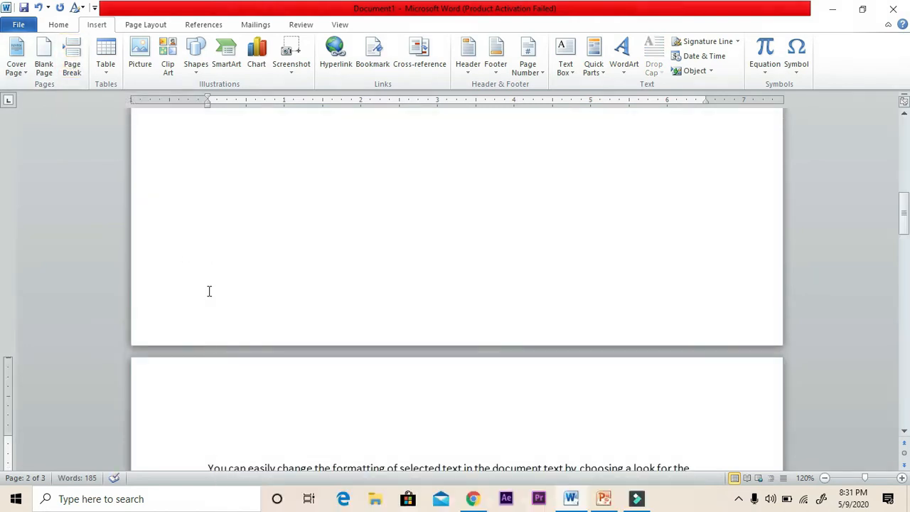
Remove the page break after the first paragraph, then insert it again at the end of that paragraph
scroll(209, 291, "up", 10)
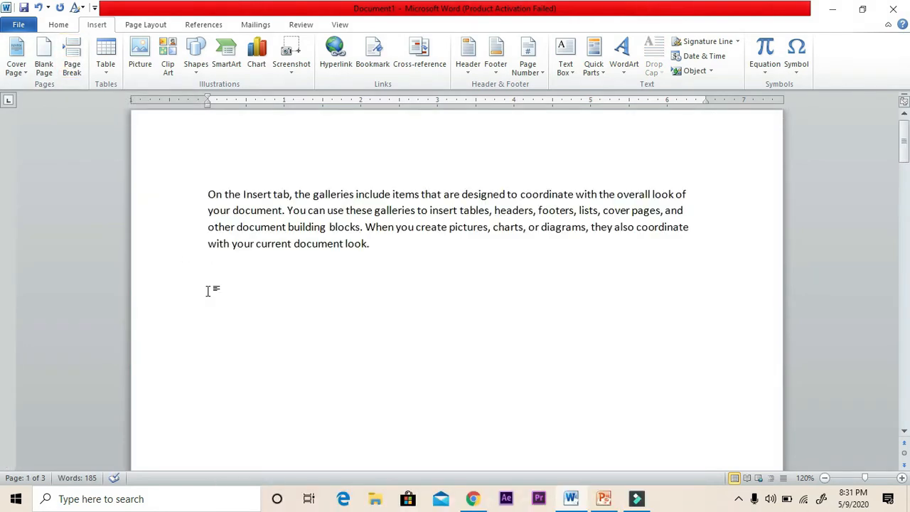
key("BackSpace")
left_click_drag(370, 244, 209, 195)
left_click(371, 243)
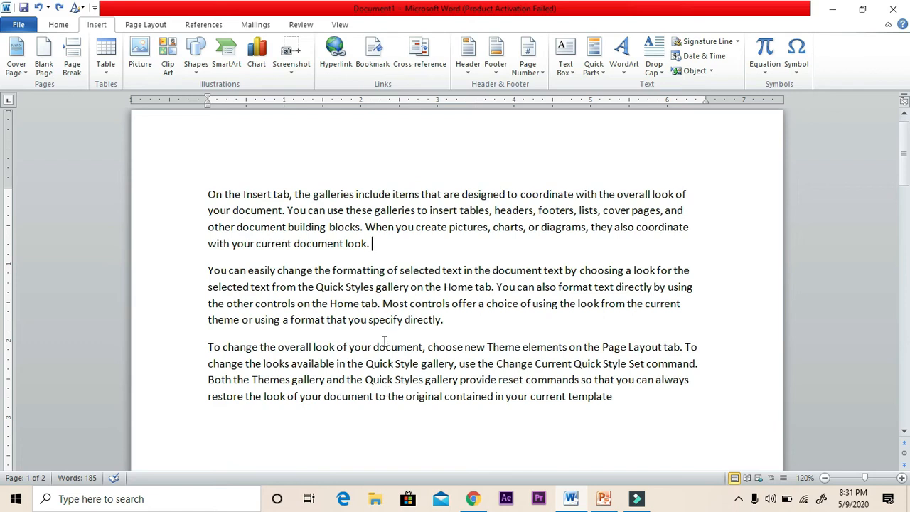
left_click(71, 71)
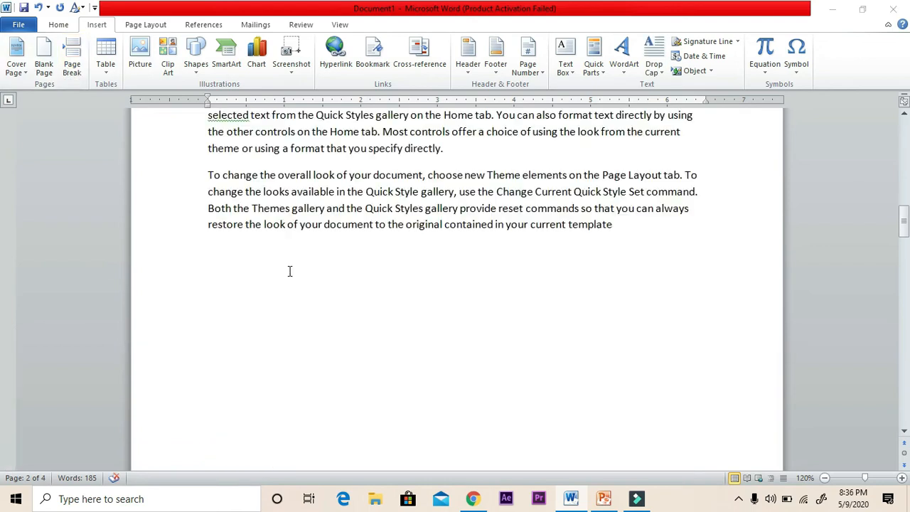
scroll(288, 270, "up", 3)
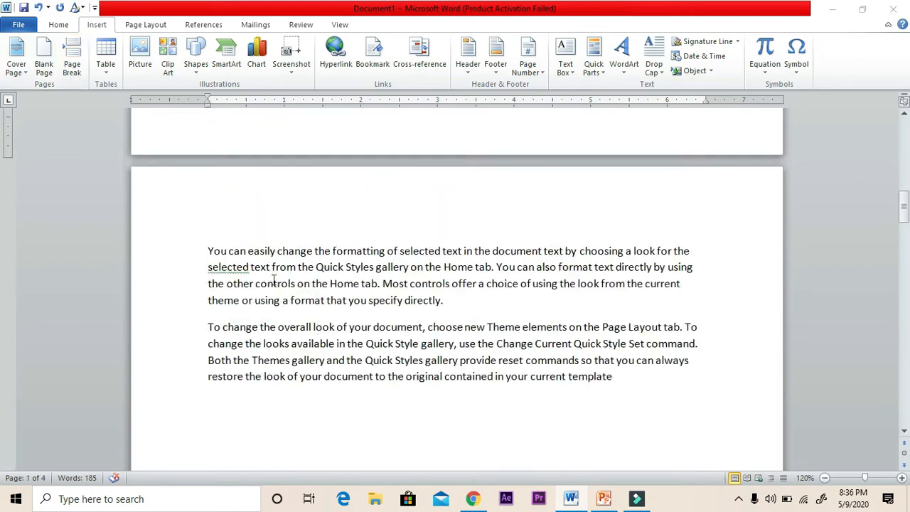
scroll(274, 281, "up", 5)
scroll(271, 289, "down", 5)
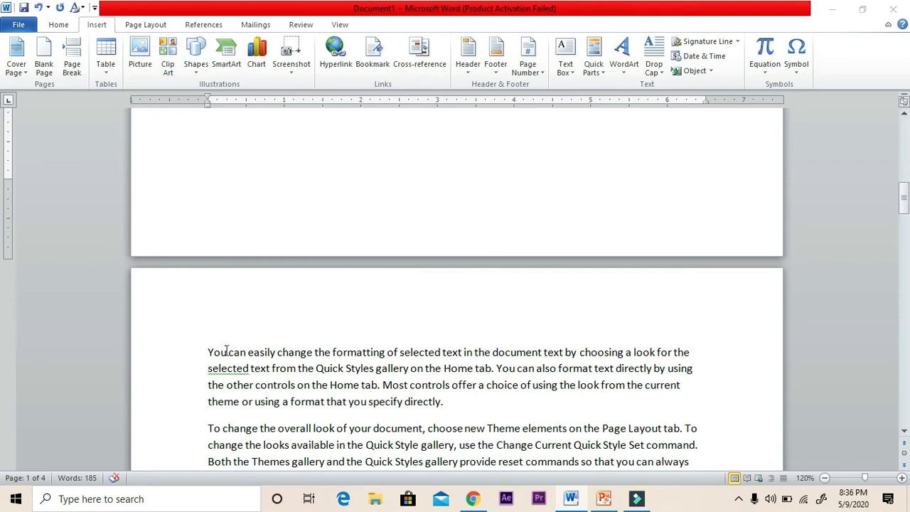
Delete the page break and all blank lines before the paragraph starting "You can easily change" so it follows the first paragraph
left_click(207, 352)
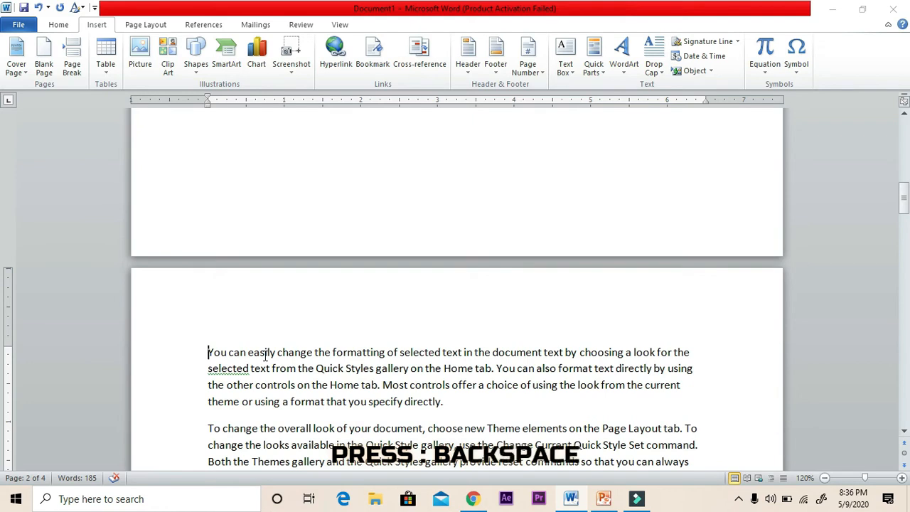
key("BackSpace")
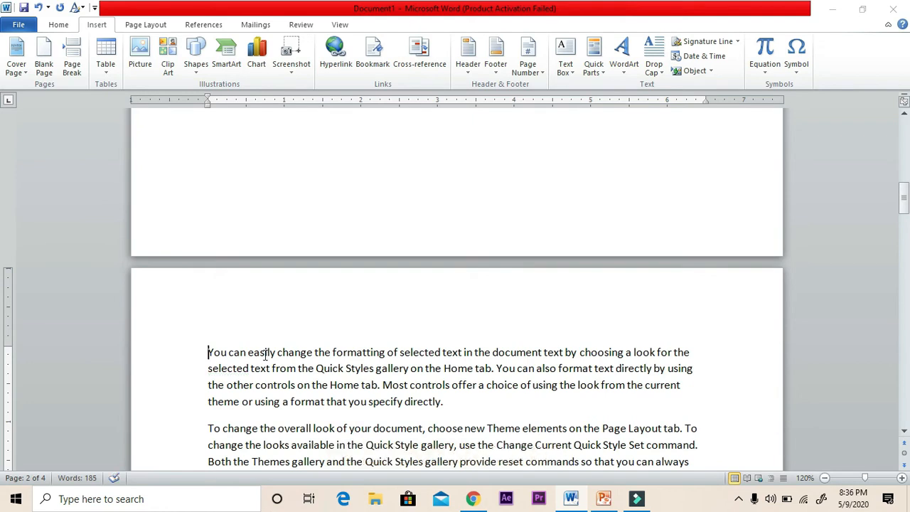
key("BackSpace")
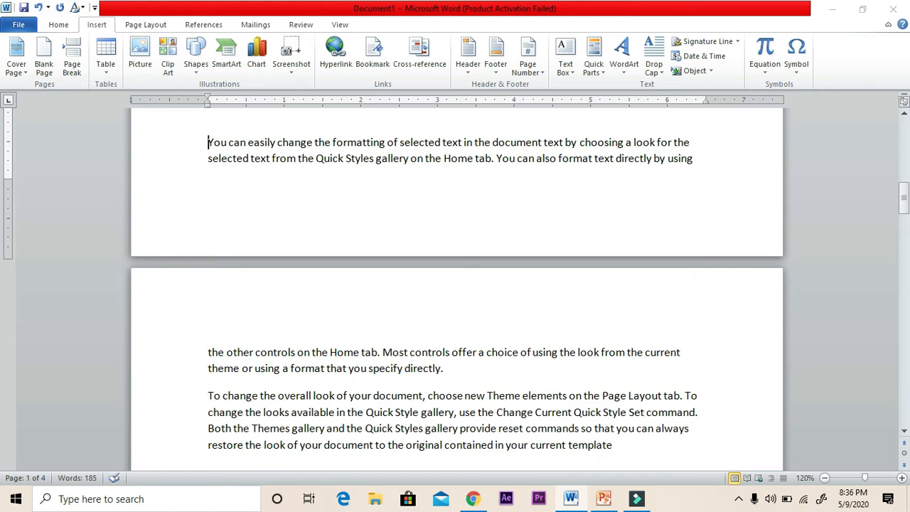
key("BackSpace")
scroll(263, 355, "up", 3)
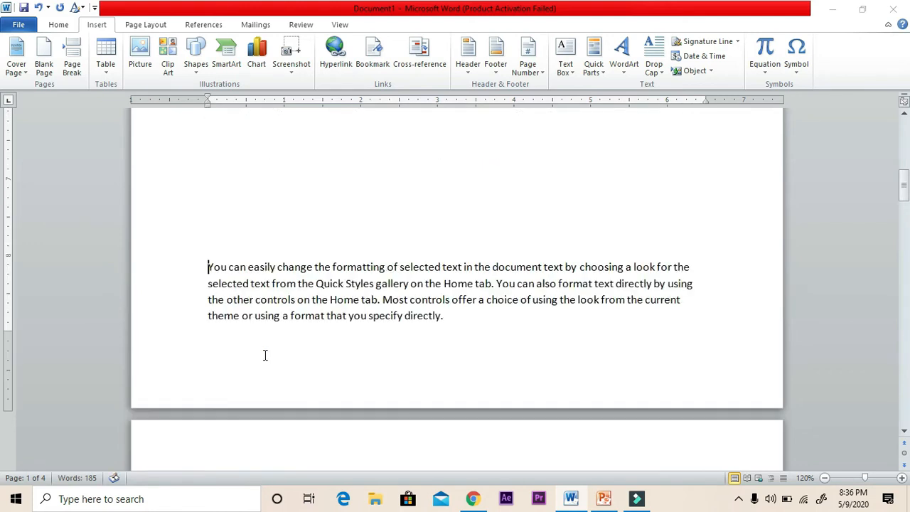
key("BackSpace")
key("BackSpace")
key("BackSpace")
key("BackSpace")
scroll(263, 355, "up", 3)
key("BackSpace")
key("BackSpace")
key("BackSpace")
key("BackSpace")
key("BackSpace")
scroll(263, 356, "up", 2)
key("BackSpace")
key("BackSpace")
key("BackSpace")
key("BackSpace")
scroll(264, 355, "up", 3)
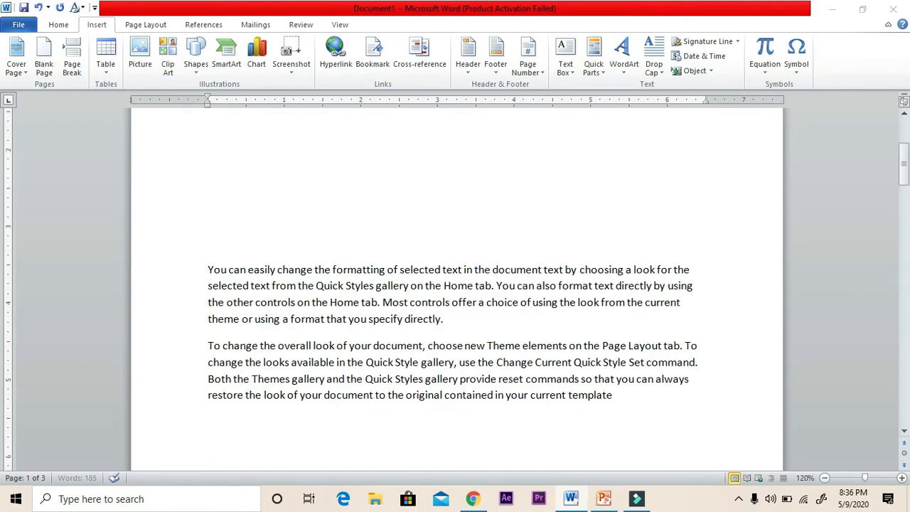
key("BackSpace")
key("BackSpace")
key("BackSpace")
key("BackSpace")
key("BackSpace")
key("BackSpace")
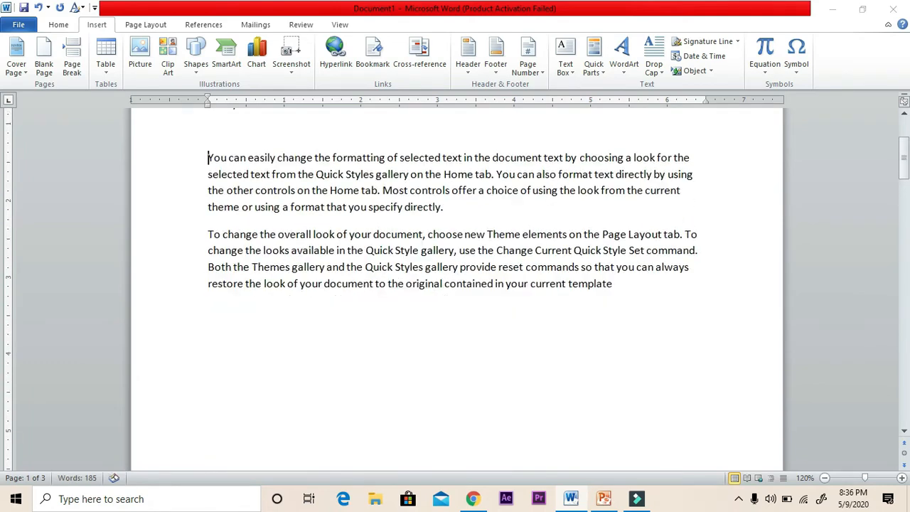
scroll(455, 285, "up", 3)
key("BackSpace")
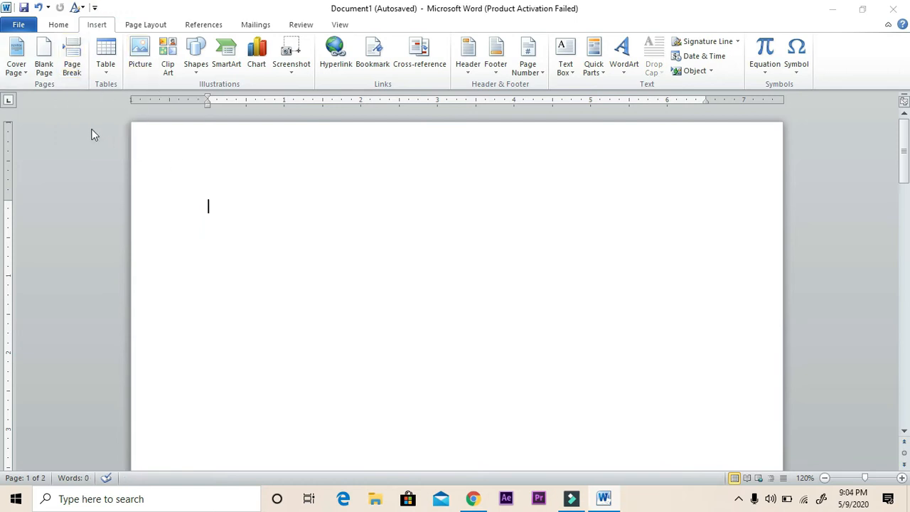
Insert a table with two columns and three rows on the blank page and shrink it to about 2.8 inches wide
left_click(103, 65)
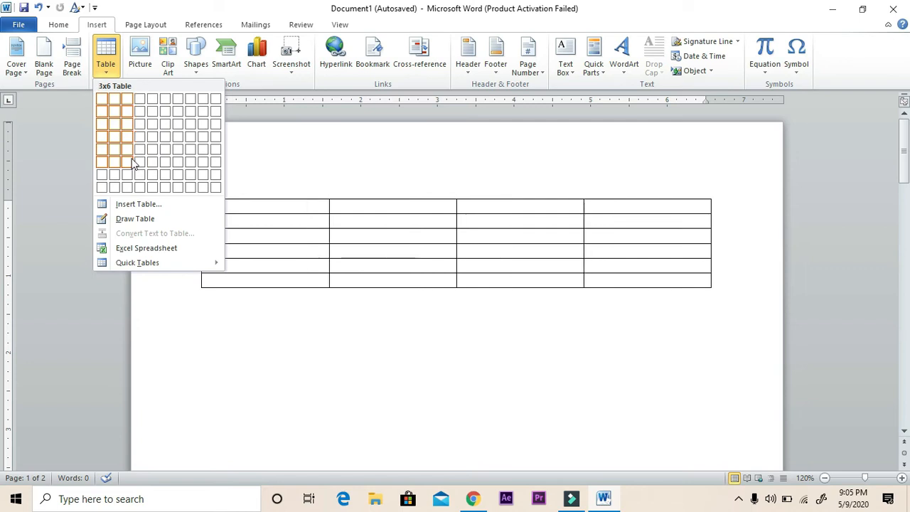
left_click(114, 124)
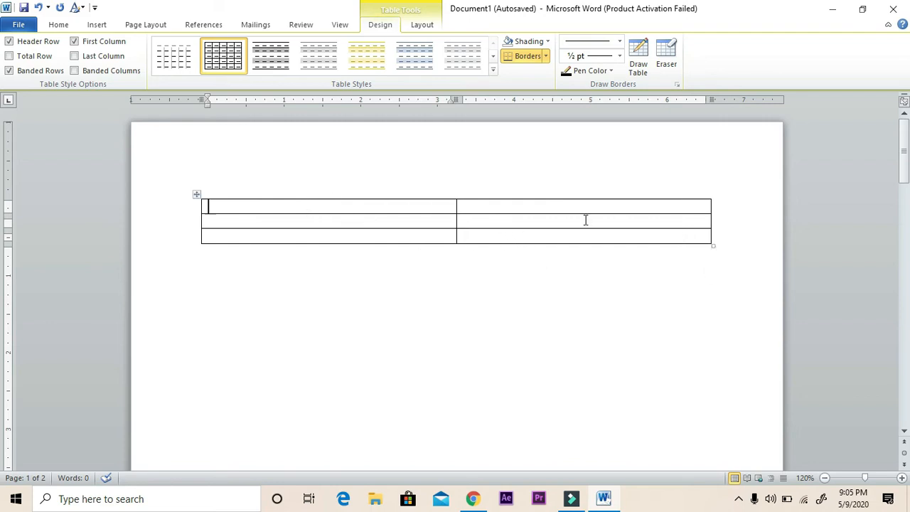
left_click_drag(712, 245, 417, 259)
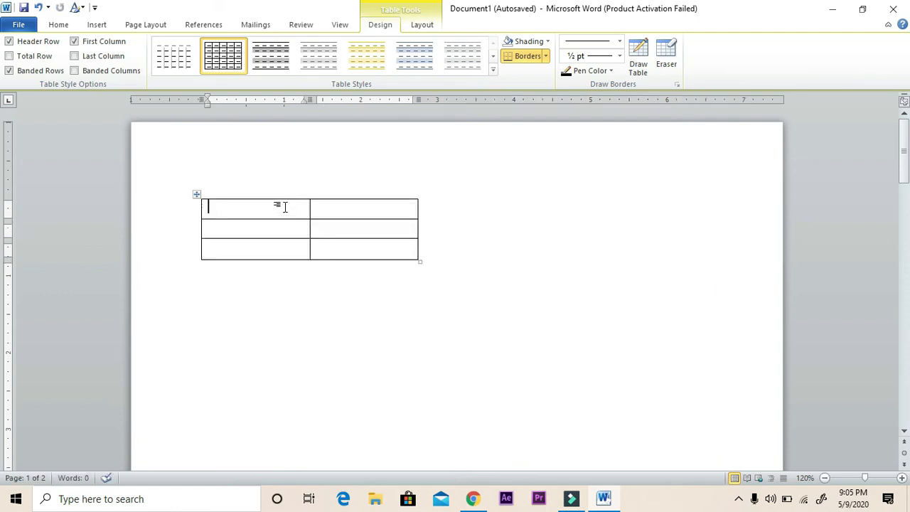
Merge the two cells of the table's first row into one cell
left_click_drag(272, 210, 313, 208)
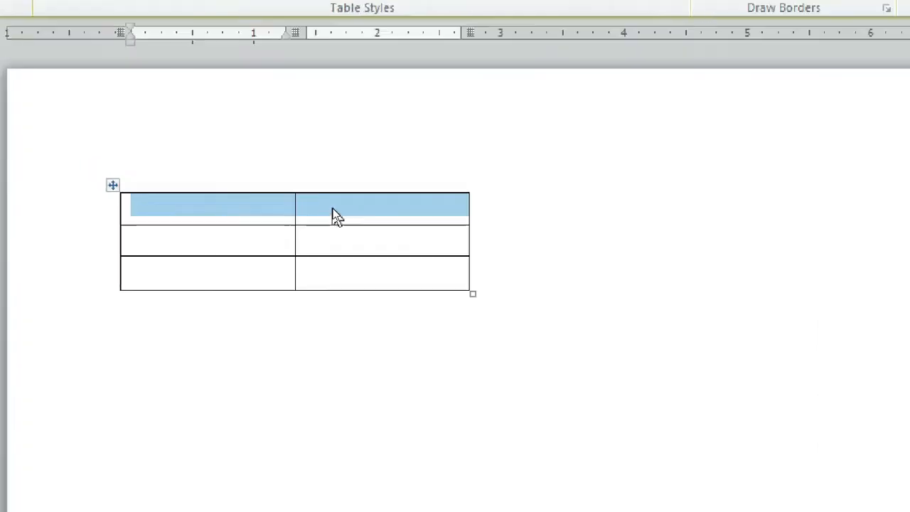
left_click(299, 224)
left_click(276, 210)
left_click_drag(276, 210, 325, 207)
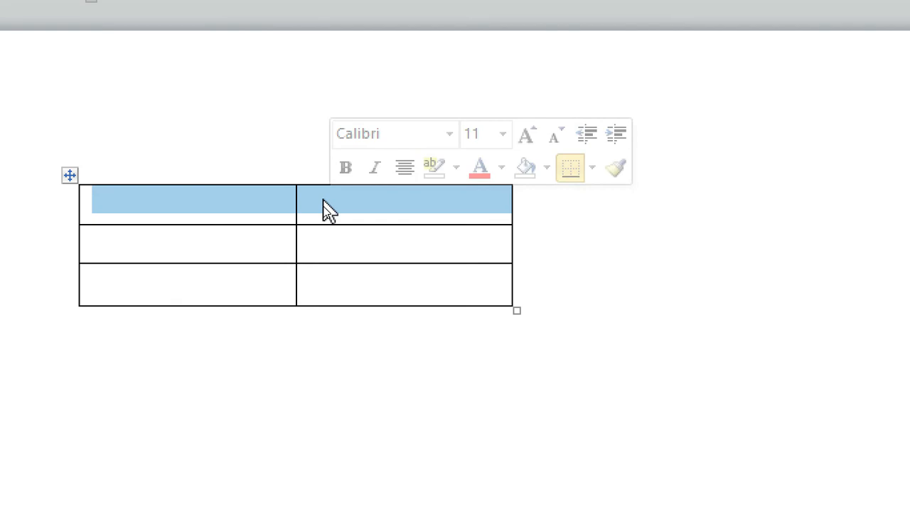
right_click(324, 202)
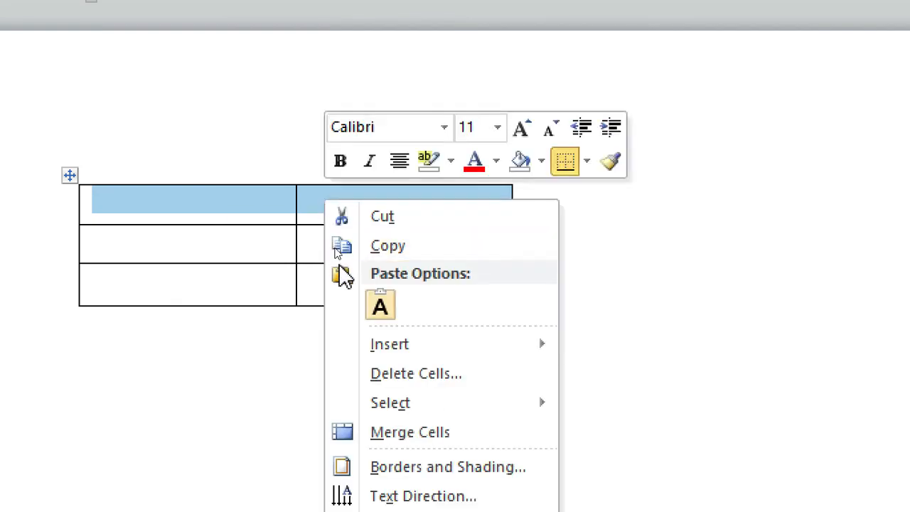
left_click(395, 430)
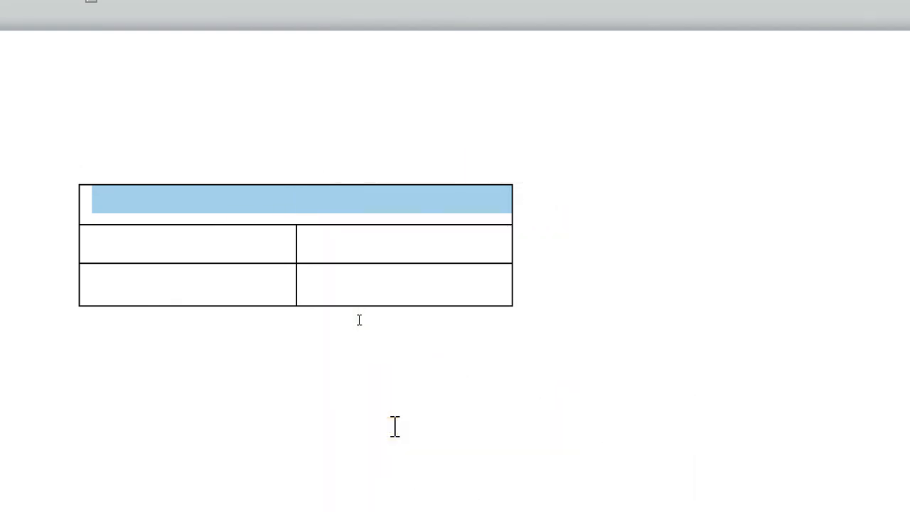
Enter the heading SHORT KEYS in the merged first-row cell
left_click(277, 206)
type("S")
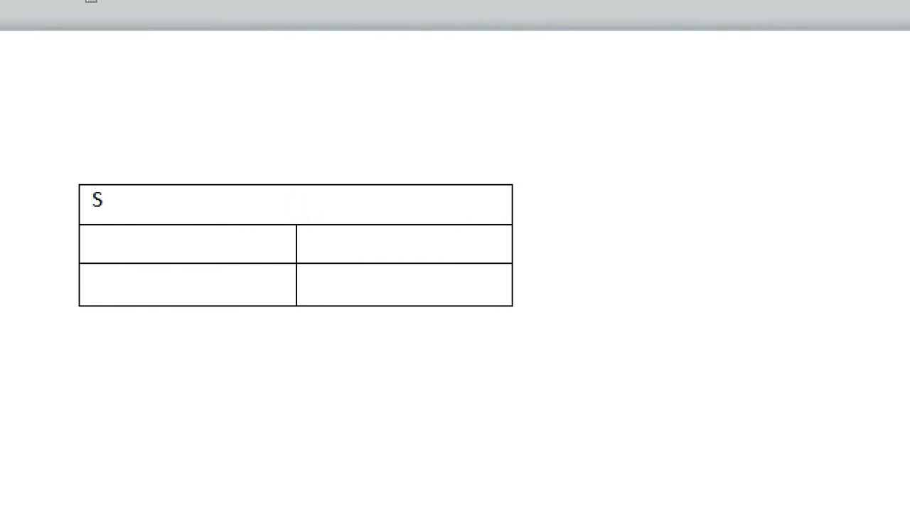
type("HORT KEY")
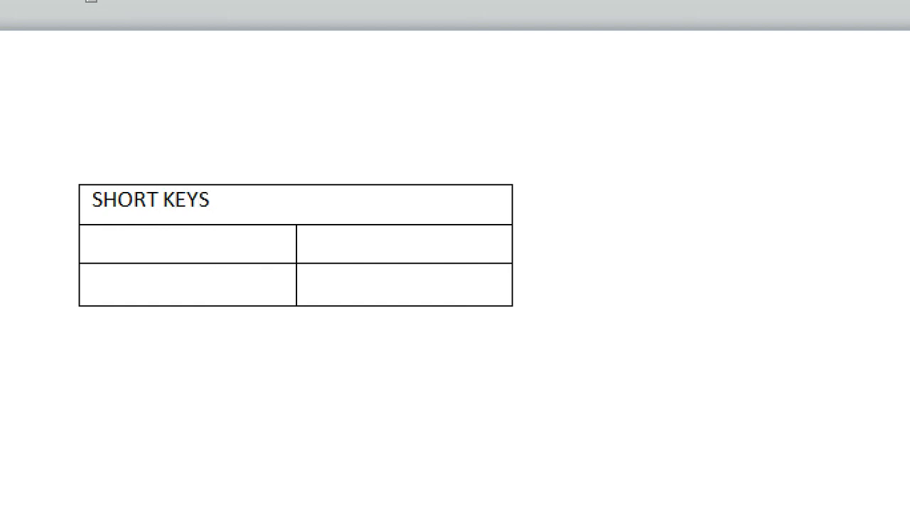
type("S")
Make the SHORT KEYS heading bold, underlined and italic, and center it in its cell
key("ctrl+a")
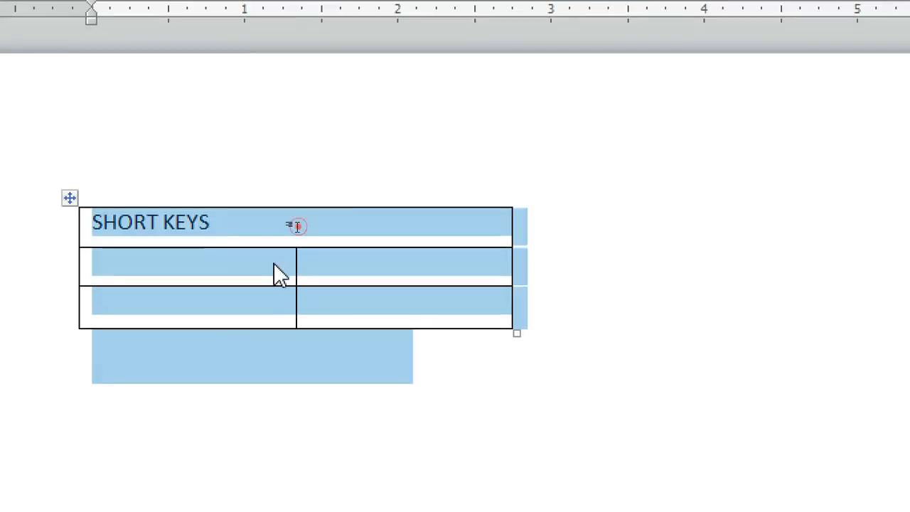
left_click(274, 250)
left_click_drag(277, 195, 116, 223)
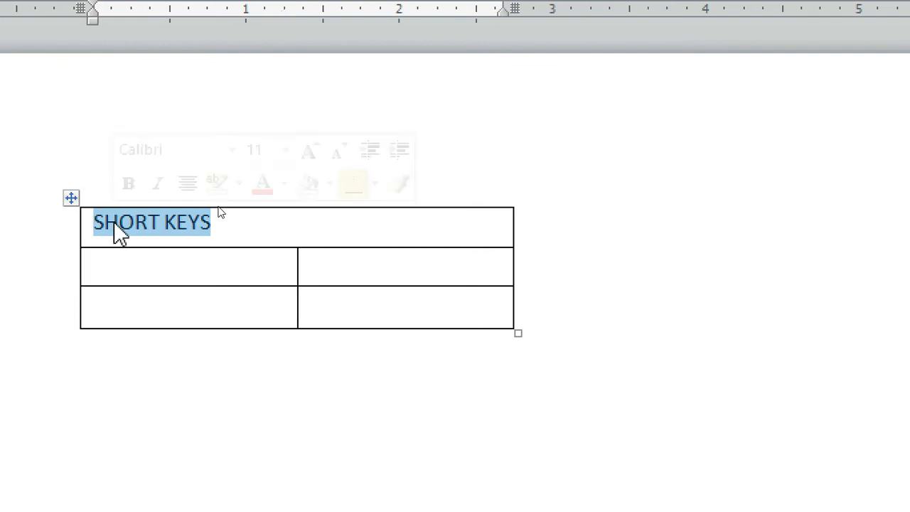
key("ctrl+b")
key("ctrl+u")
key("ctrl+i")
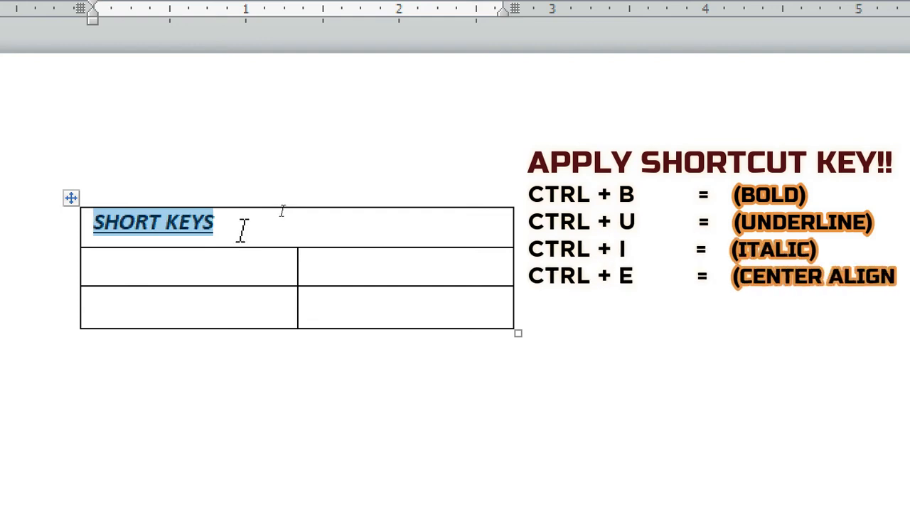
key("ctrl+e")
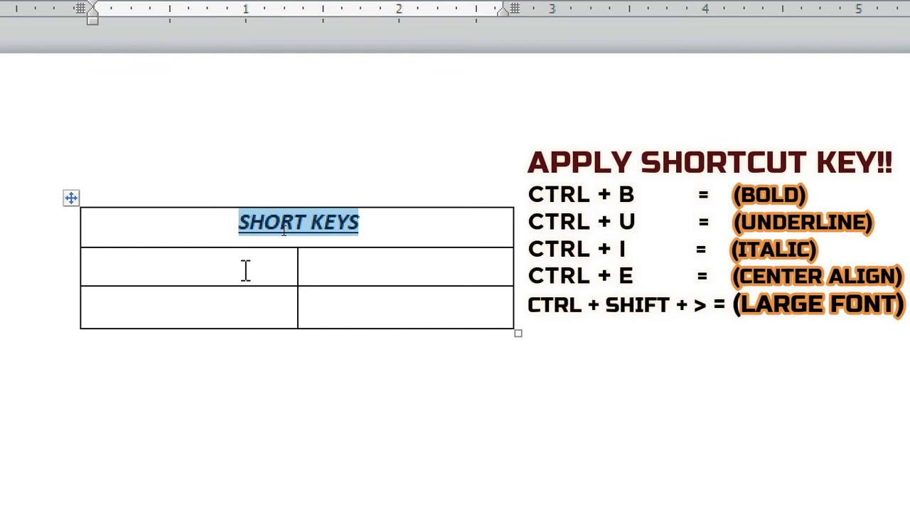
Enlarge the SHORT KEYS heading by three font-size steps and place the cursor in the first cell of the second row
key("ctrl+shift+greater")
key("ctrl+shift+greater")
key("ctrl+shift+greater")
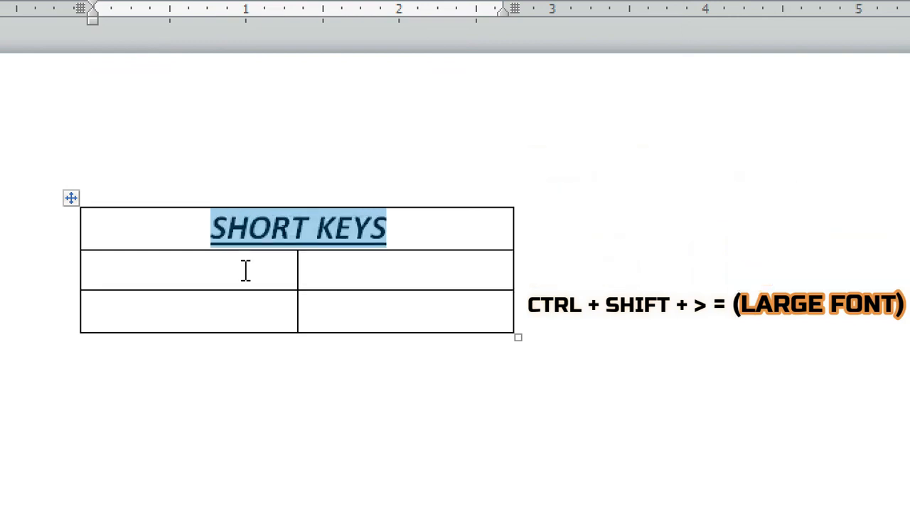
left_click(245, 270)
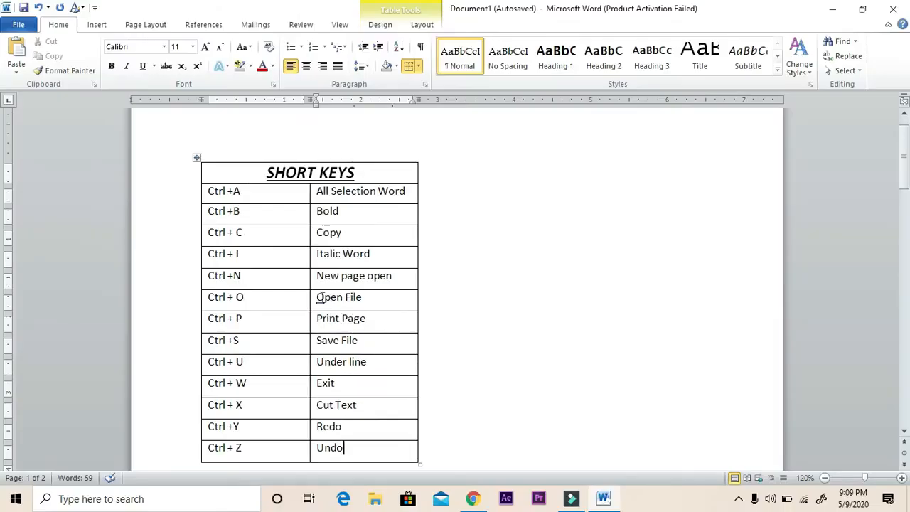
Apply the built-in table style with a yellow header row and solid yellow first column to the SHORT KEYS table
left_click(301, 277)
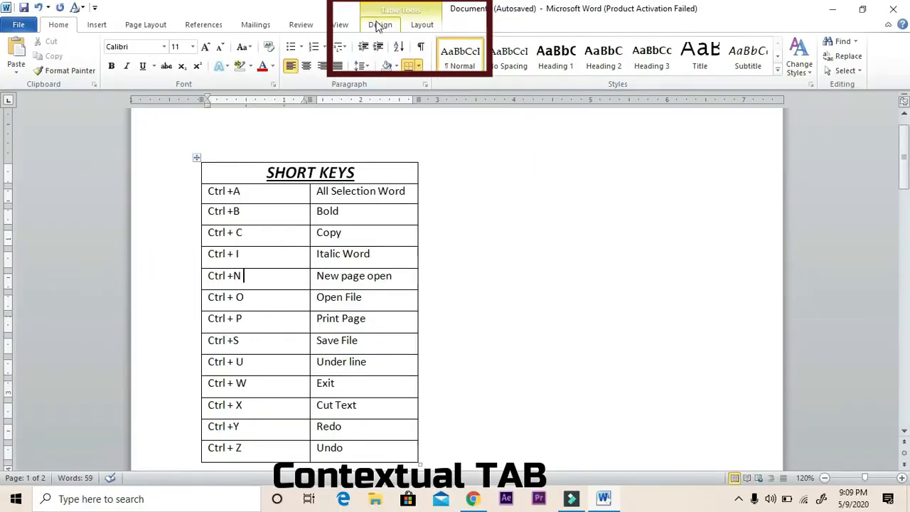
left_click(378, 25)
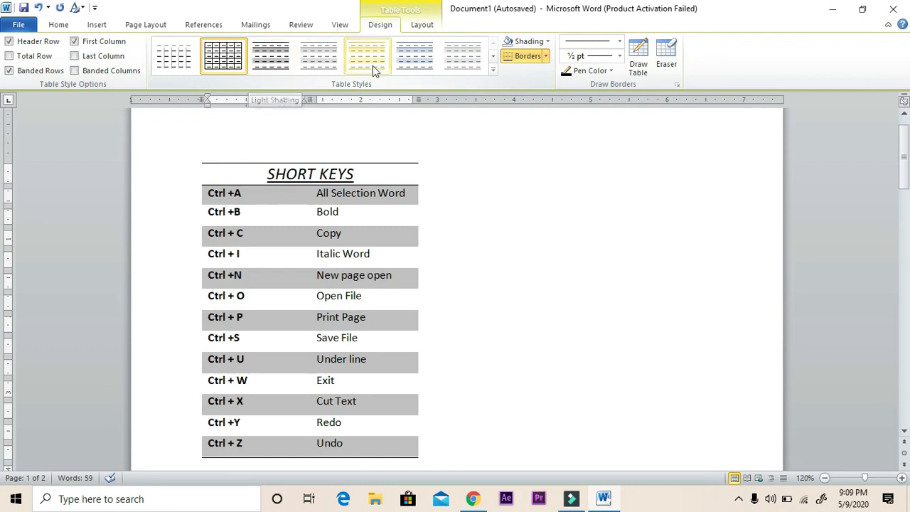
left_click(492, 69)
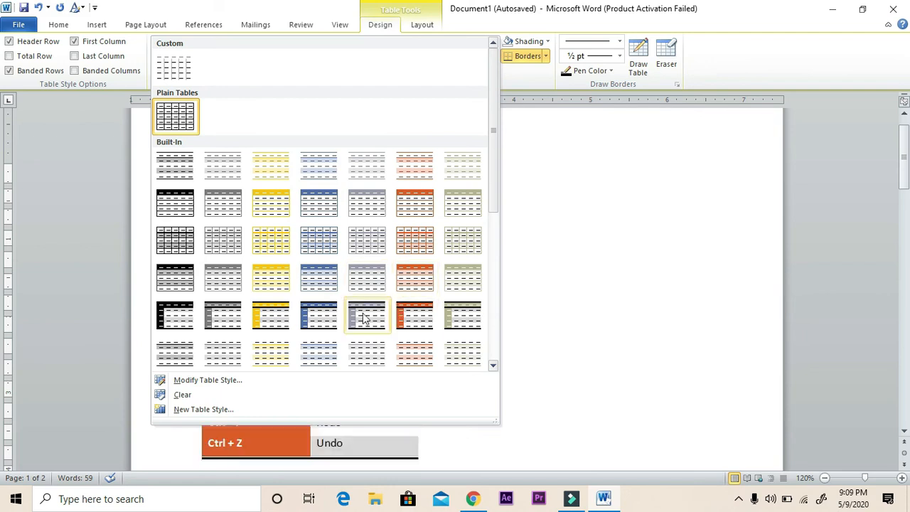
left_click(259, 316)
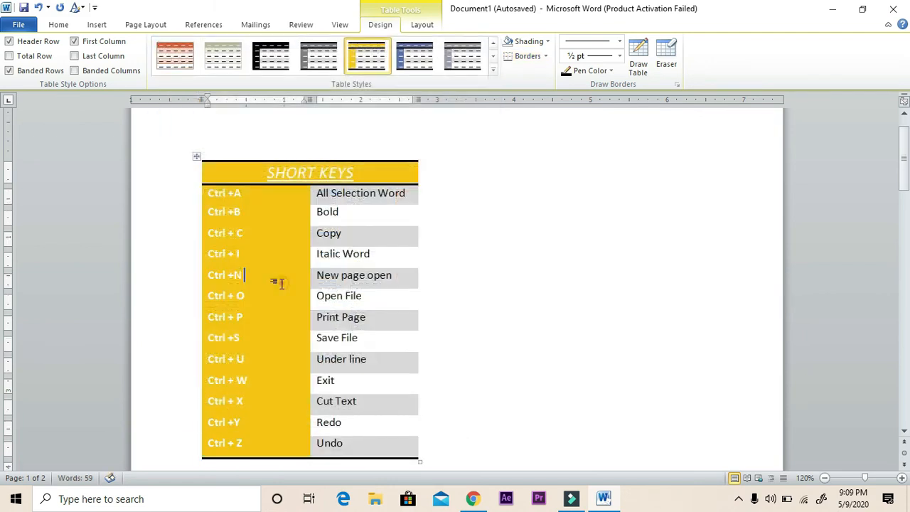
Restyle the SHORT KEYS table with the built-in style that has an orange header and light orange banded rows
left_click(493, 69)
left_click(225, 313)
left_click(177, 57)
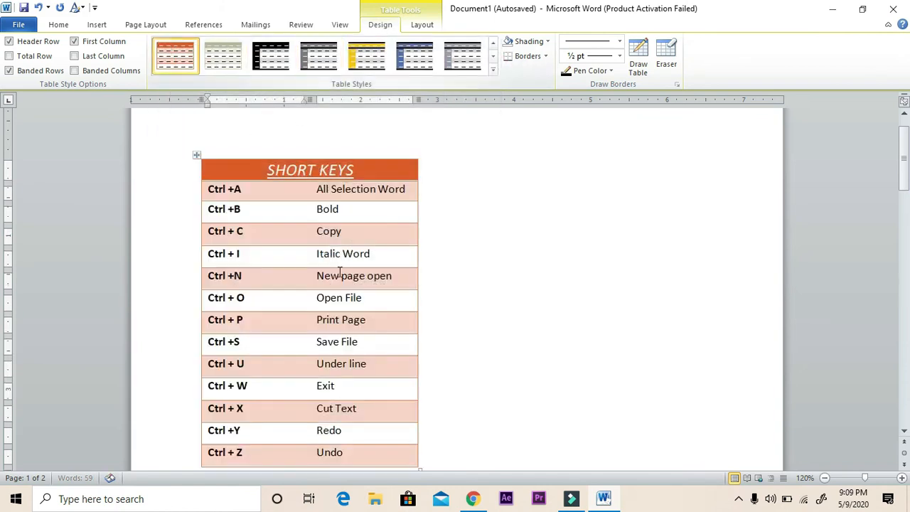
Insert a nested table with 5 columns and 2 rows, fixed column width Auto, after the word Copy in its cell
left_click(343, 230)
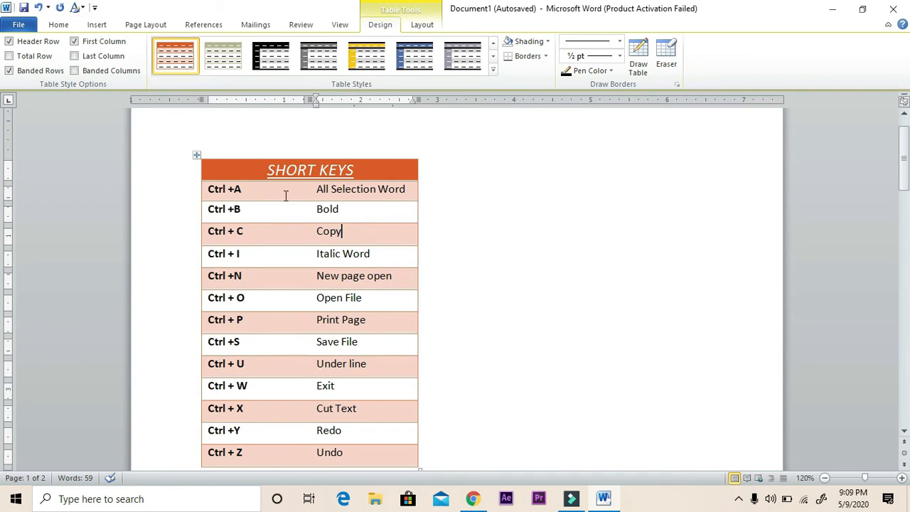
left_click(99, 24)
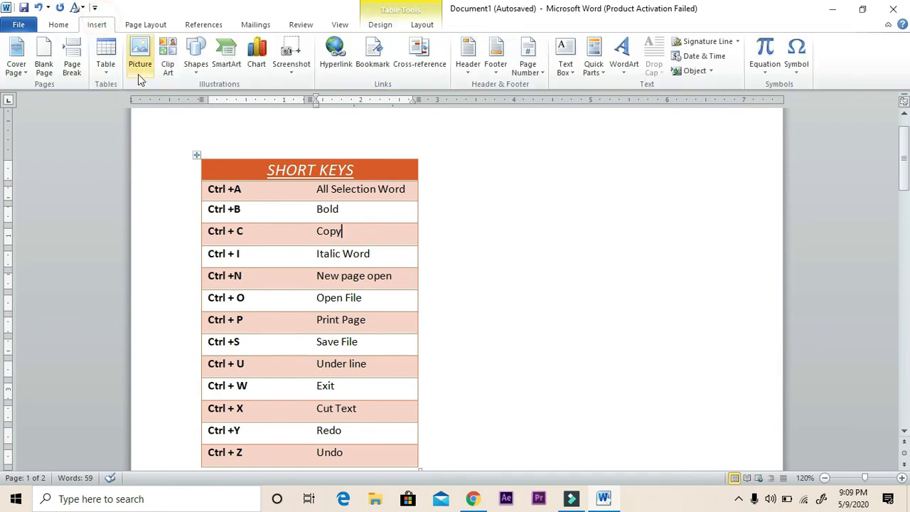
left_click(108, 65)
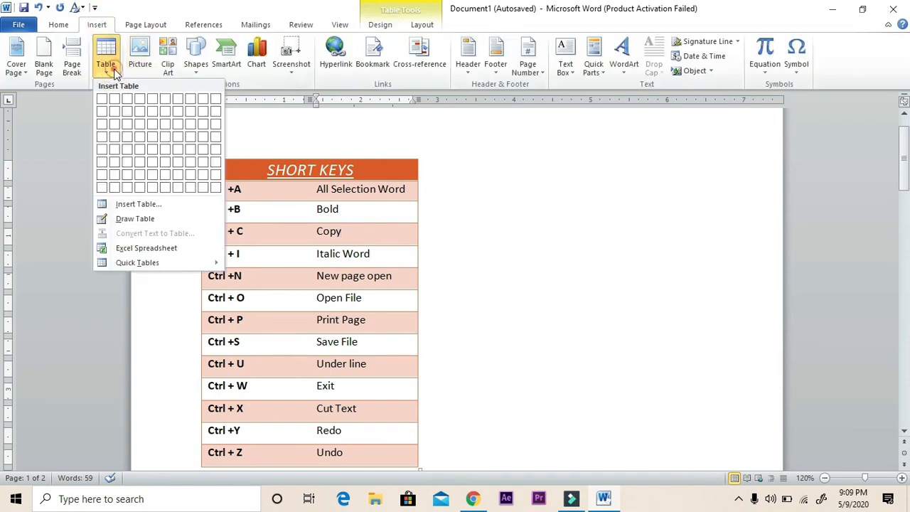
left_click(140, 205)
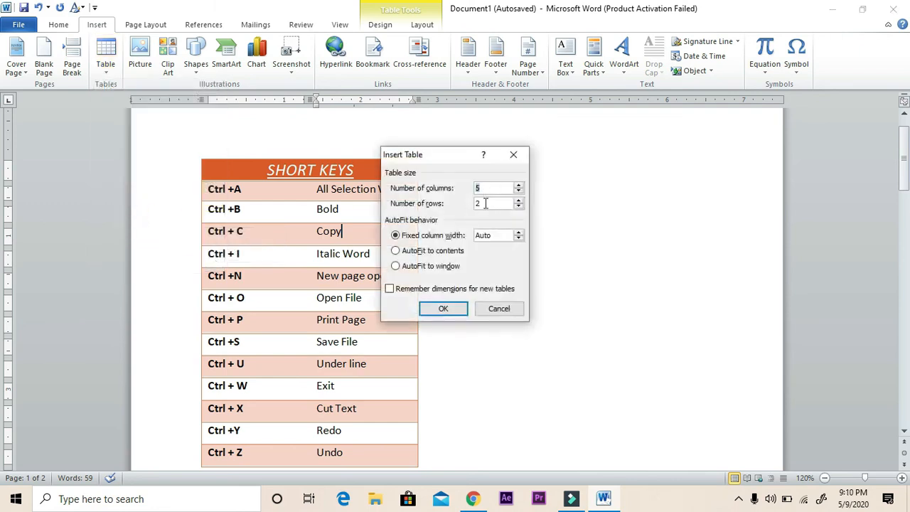
left_click(452, 307)
Draw a single-cell table about 1.2 inches wide in the blank area beside the SHORT KEYS table
left_click(98, 25)
left_click(105, 61)
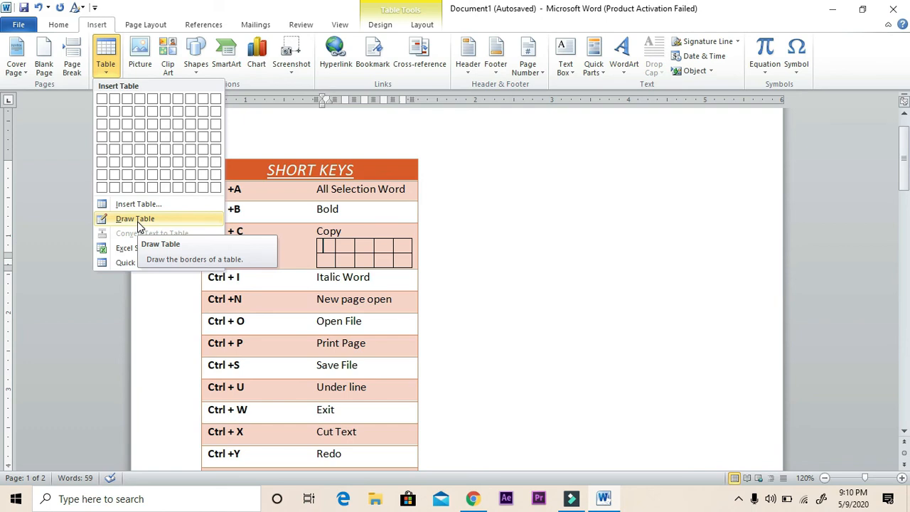
left_click(139, 219)
left_click(480, 168)
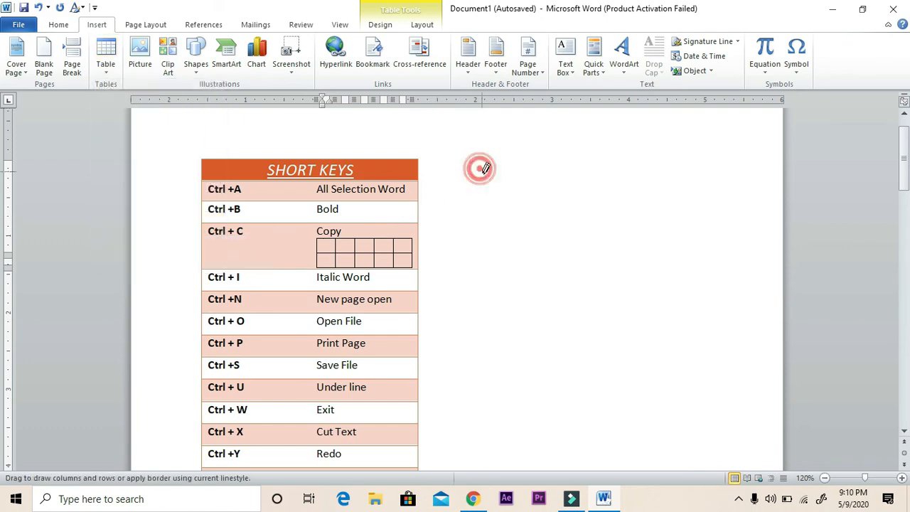
left_click_drag(555, 194, 572, 188)
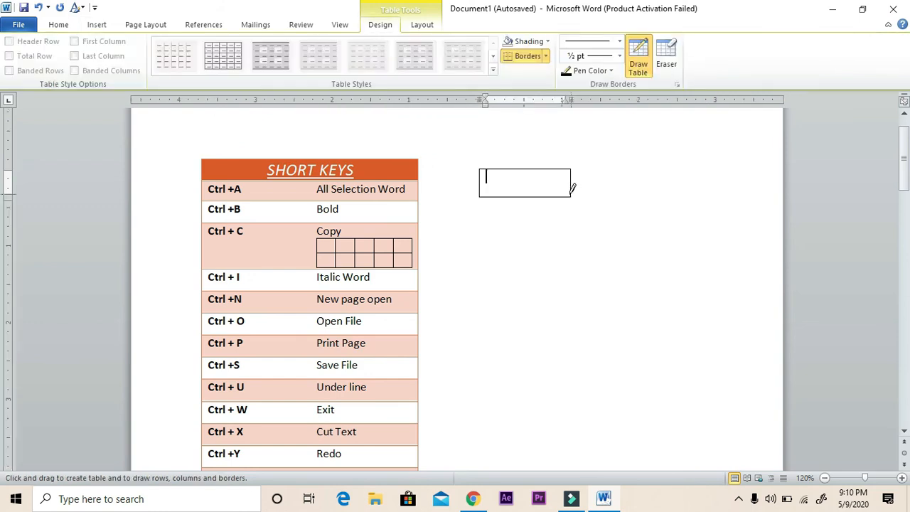
Browse the built-in Quick Tables and insert the Calendar 2 design into the document
left_click(96, 24)
left_click(106, 57)
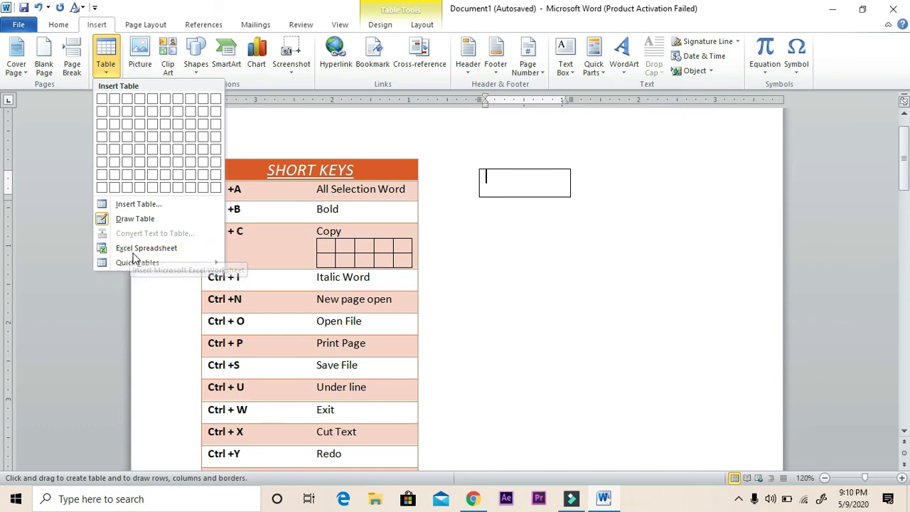
mouse_move(139, 265)
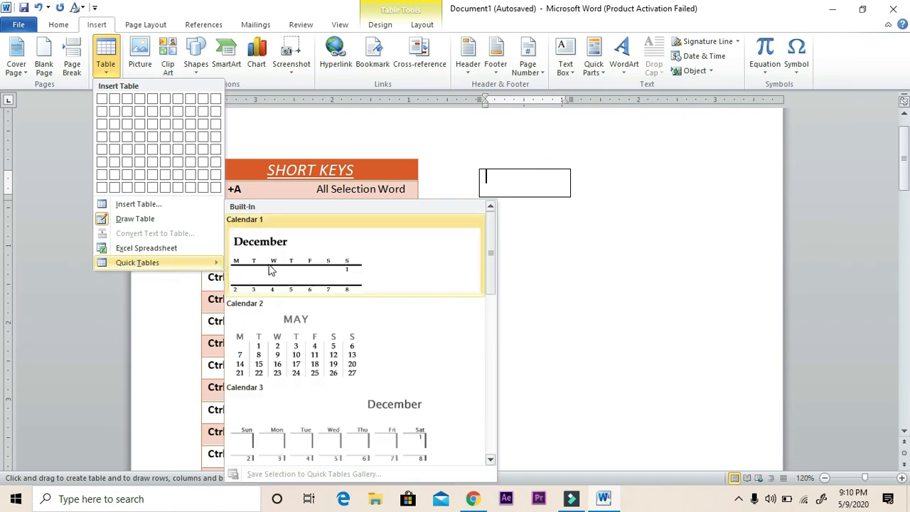
scroll(272, 270, "down", 5)
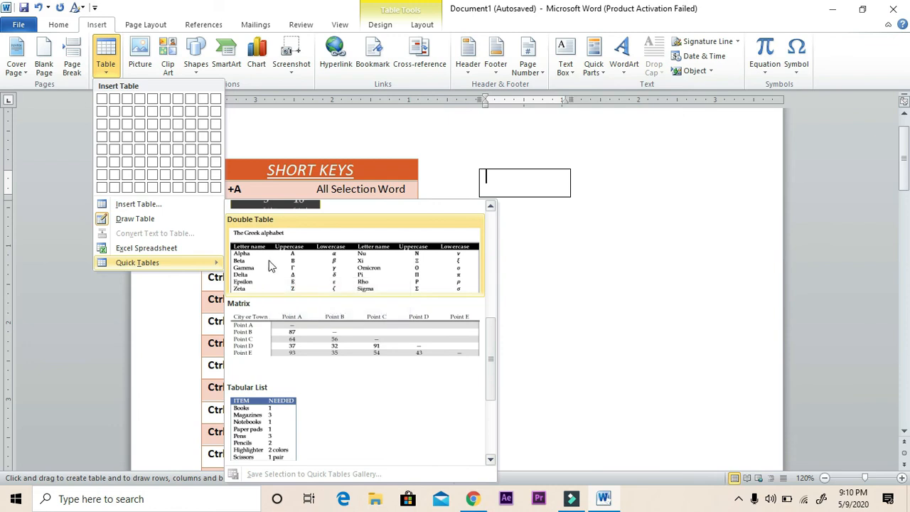
scroll(288, 330, "down", 3)
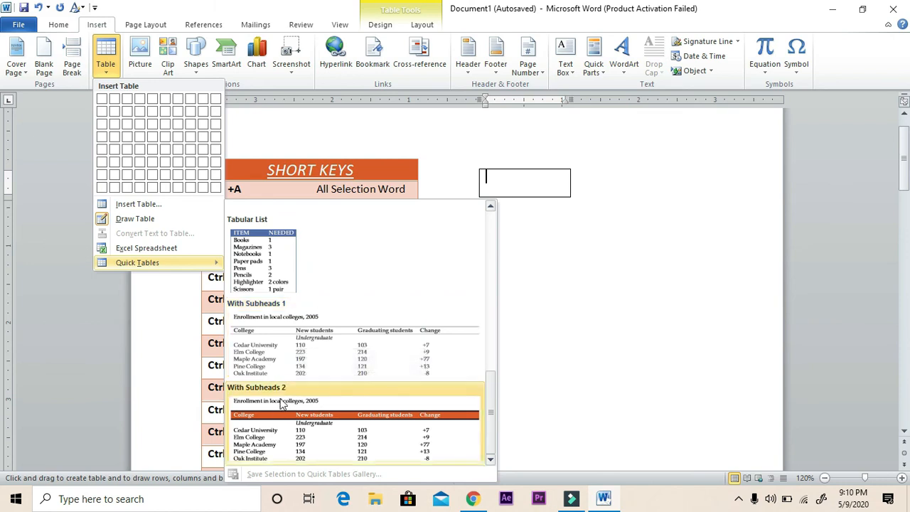
scroll(299, 398, "up", 10)
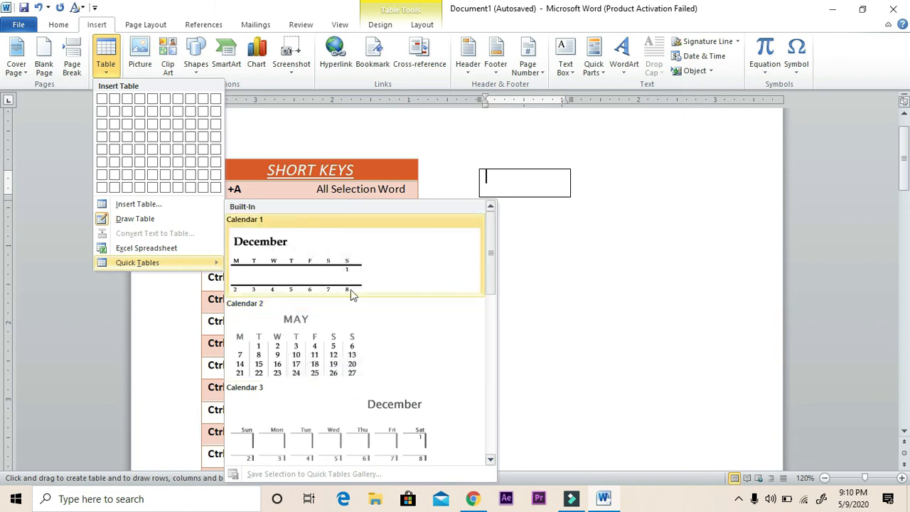
left_click(279, 350)
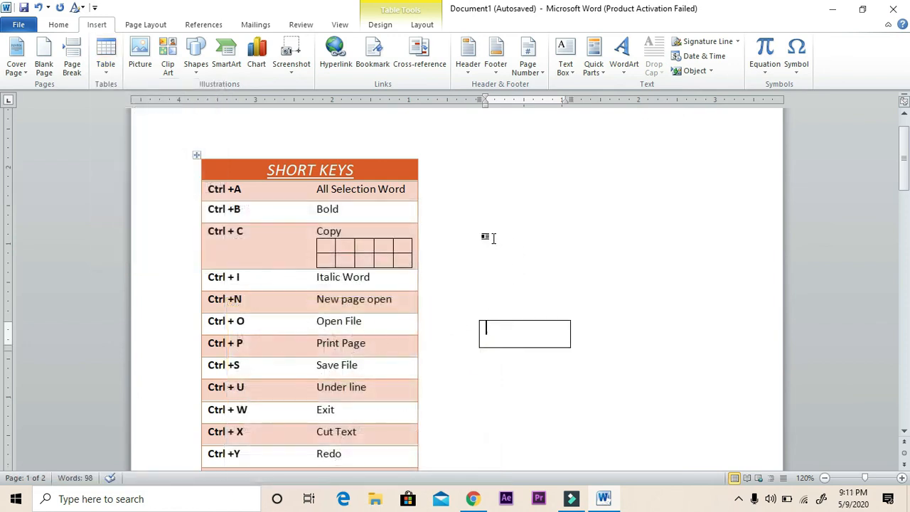
Add 2020 after MAY in the heading of the calendar below the SHORT KEYS table
scroll(490, 237, "down", 5)
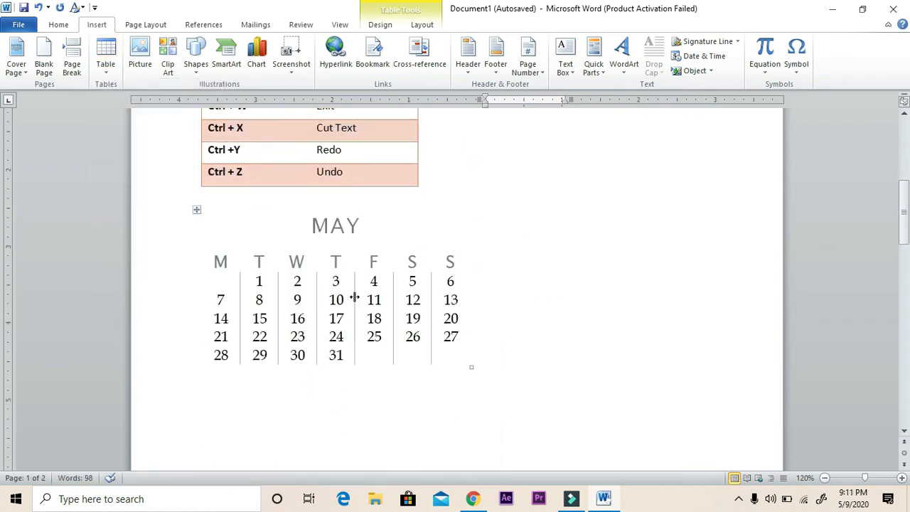
left_click(361, 227)
type("2020")
left_click(315, 245)
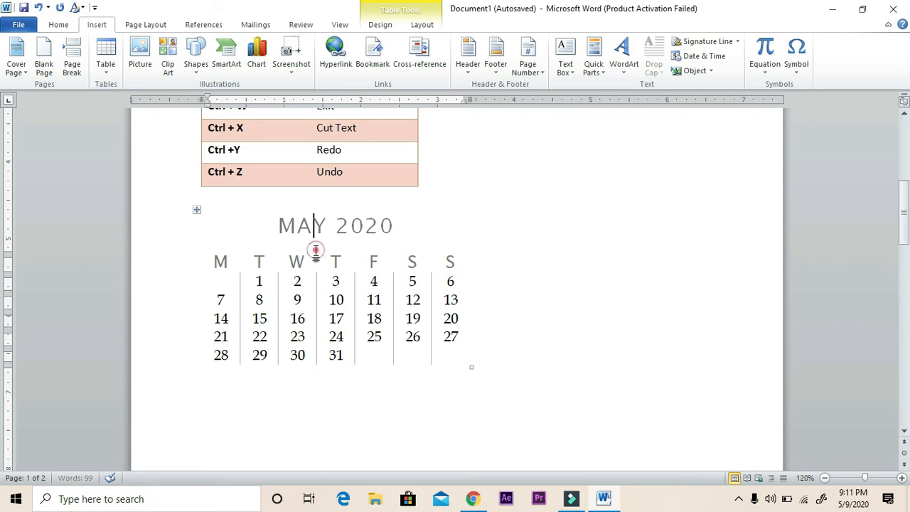
Apply the built-in table style with a black header row and black row lines to the May 2020 calendar
left_click(314, 284)
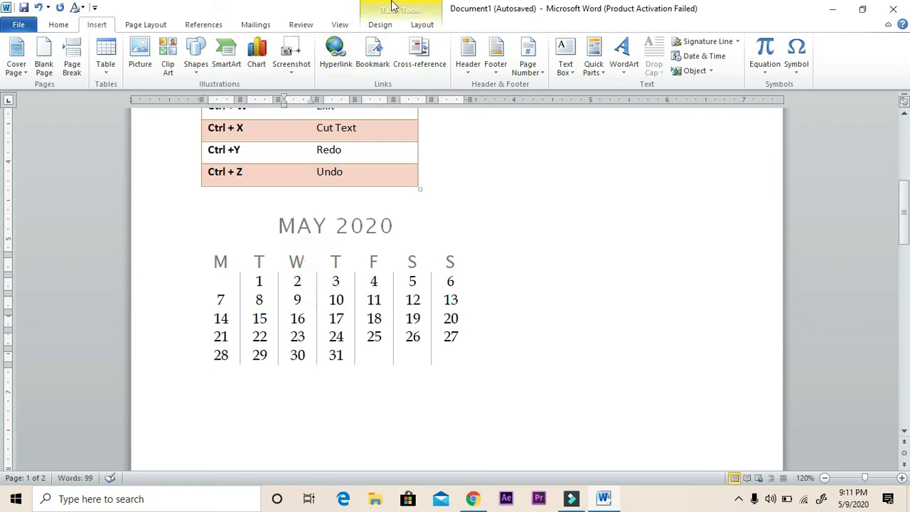
left_click(387, 25)
scroll(295, 64, "down", 1)
scroll(295, 64, "up", 1)
left_click(491, 60)
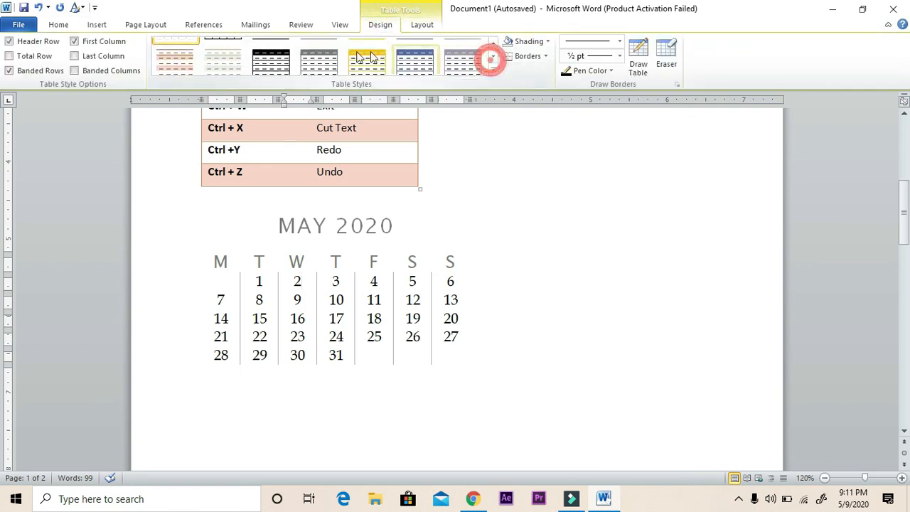
left_click(271, 57)
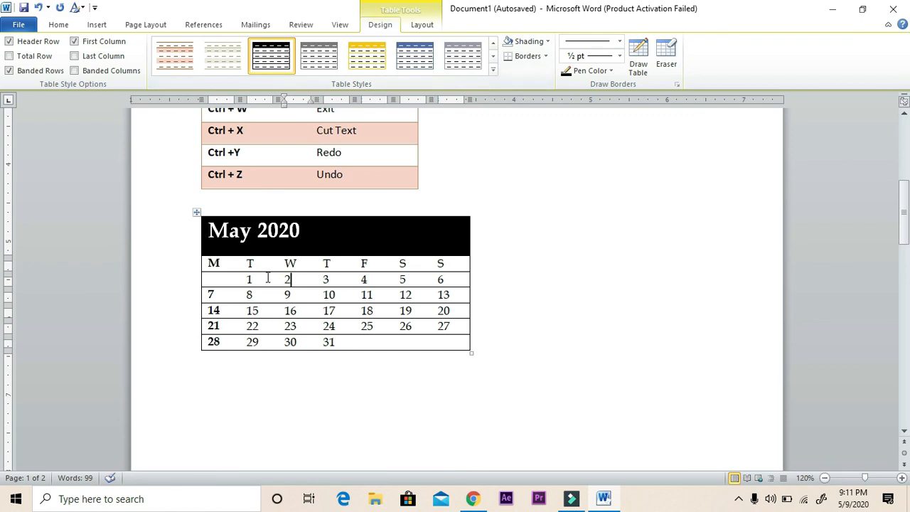
Restyle the May 2020 calendar with the built-in style that has an orange header, solid orange first column and gray banded rows
left_click(493, 69)
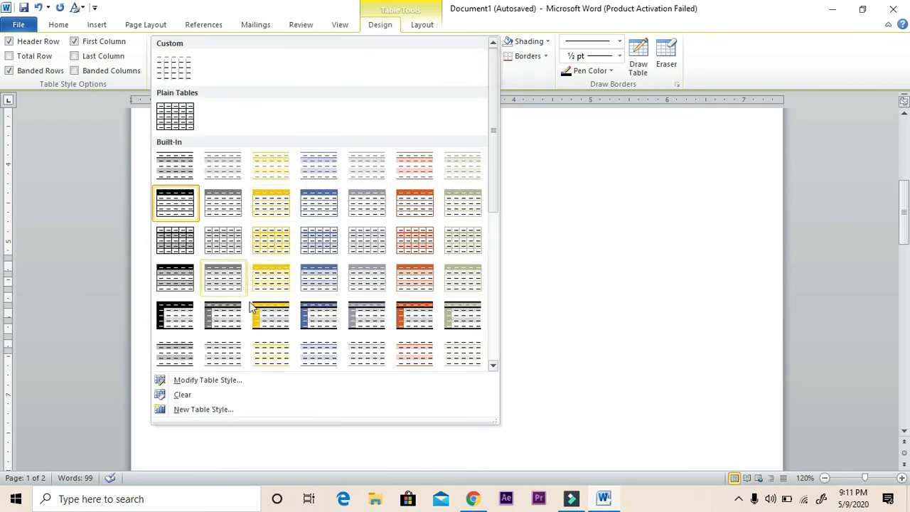
left_click(402, 315)
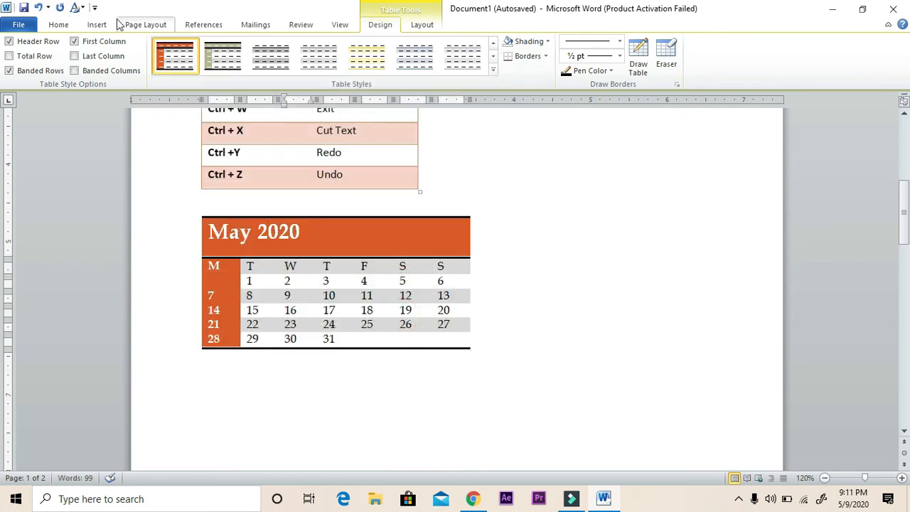
Insert the Calendar 4 Quick Table from the built-in designs in addition to the May 2020 calendar
left_click(98, 24)
left_click(105, 61)
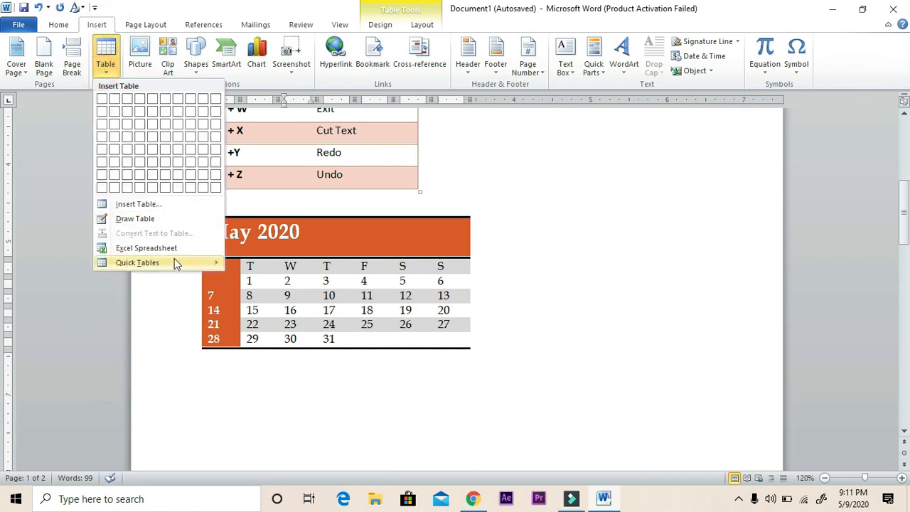
mouse_move(177, 263)
scroll(297, 343, "down", 5)
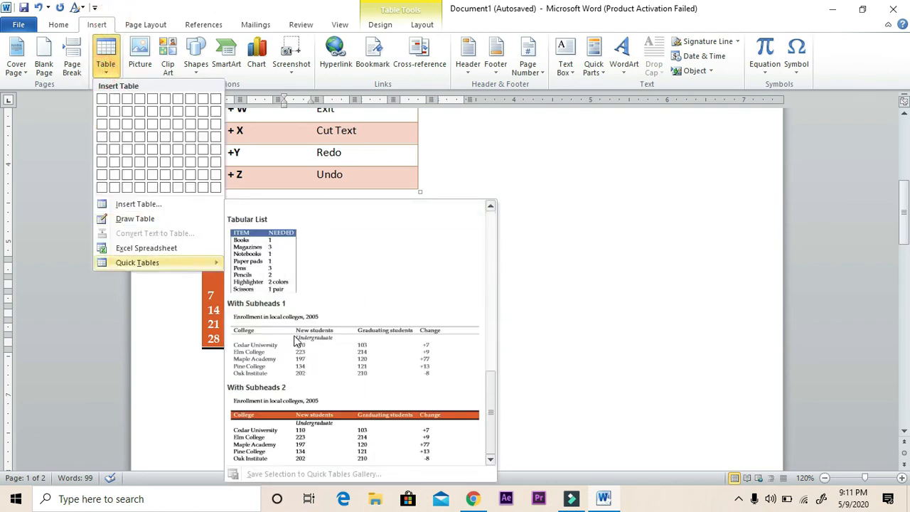
scroll(287, 329, "up", 3)
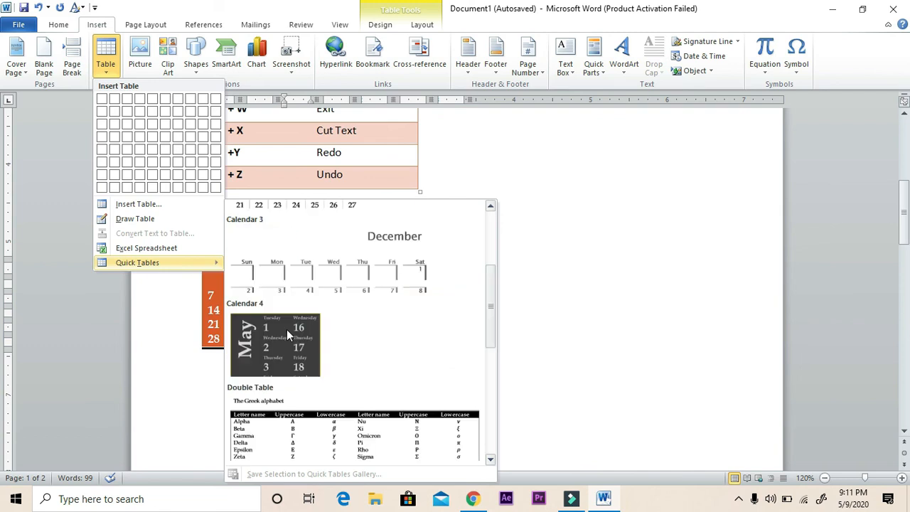
left_click(284, 346)
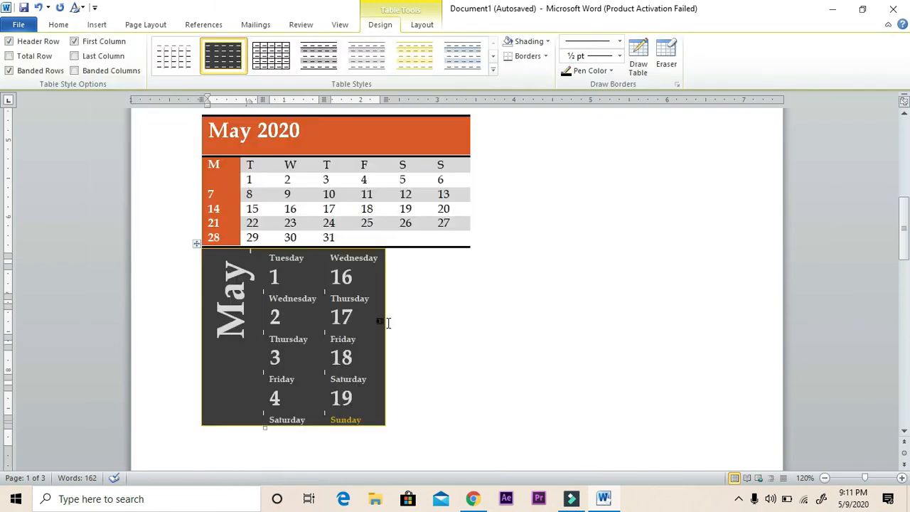
scroll(416, 257, "up", 4)
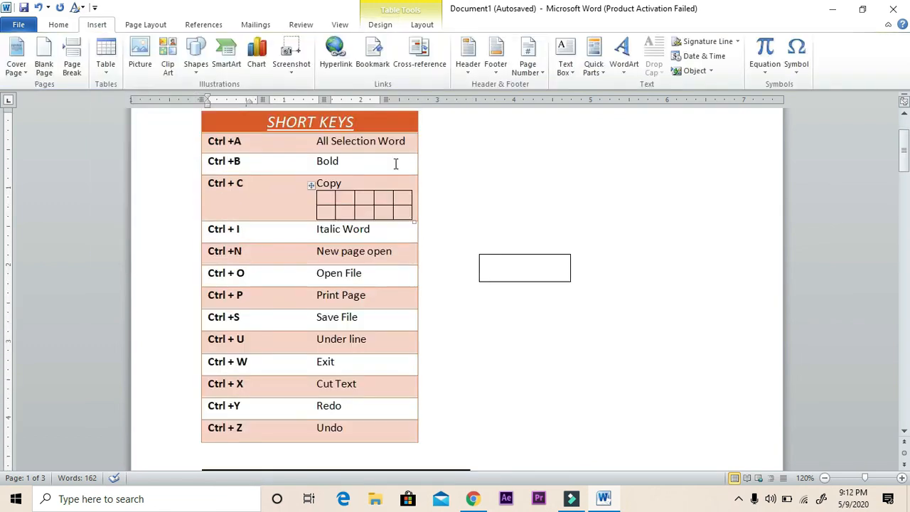